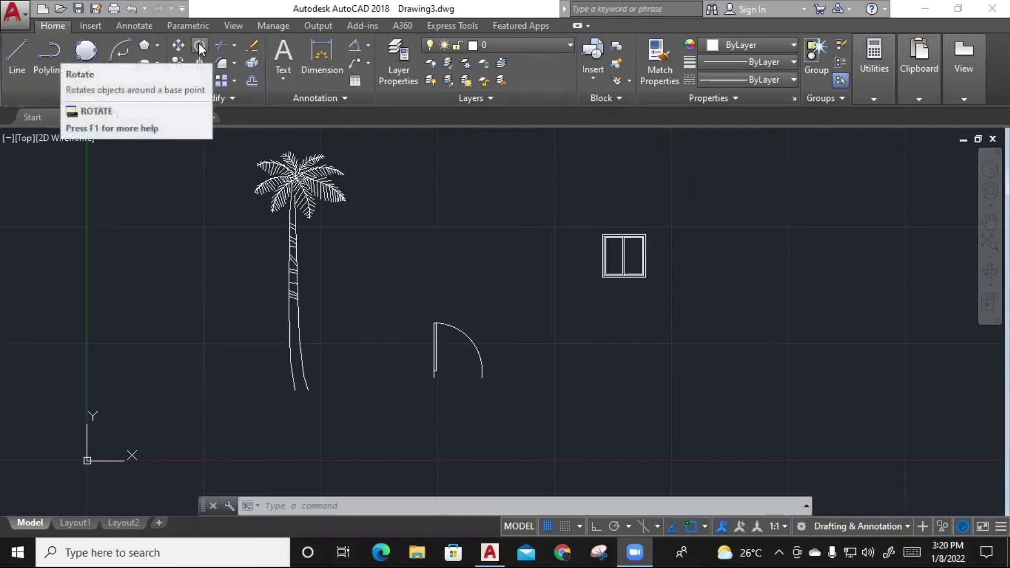
- Start Rotate via RO and the Modify panel, then cancel it at object selection
{"action": "left_click", "coordinate": [514, 271]}
{"action": "left_click", "coordinate": [496, 252]}
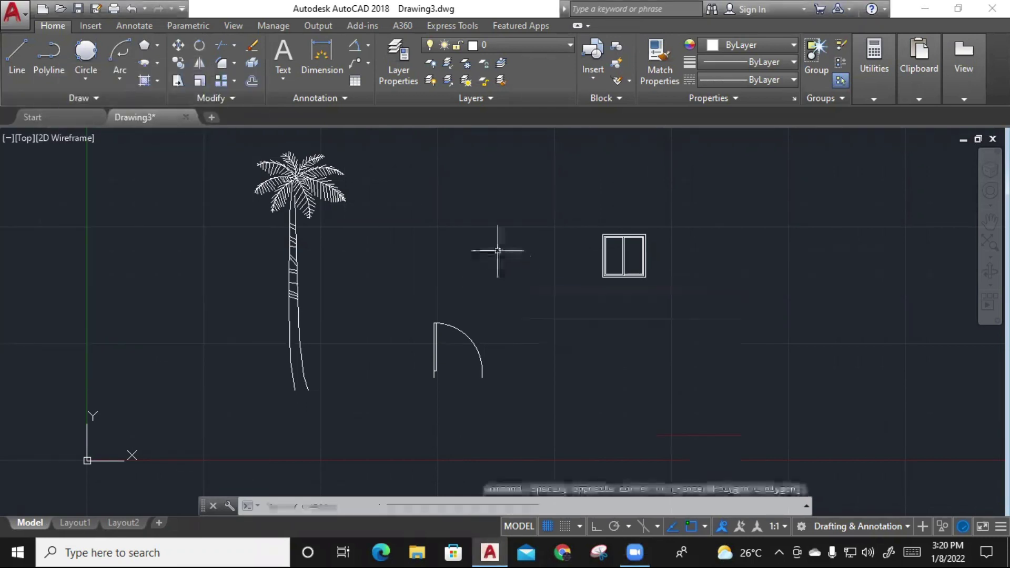
{"action": "type", "text": "RO"}
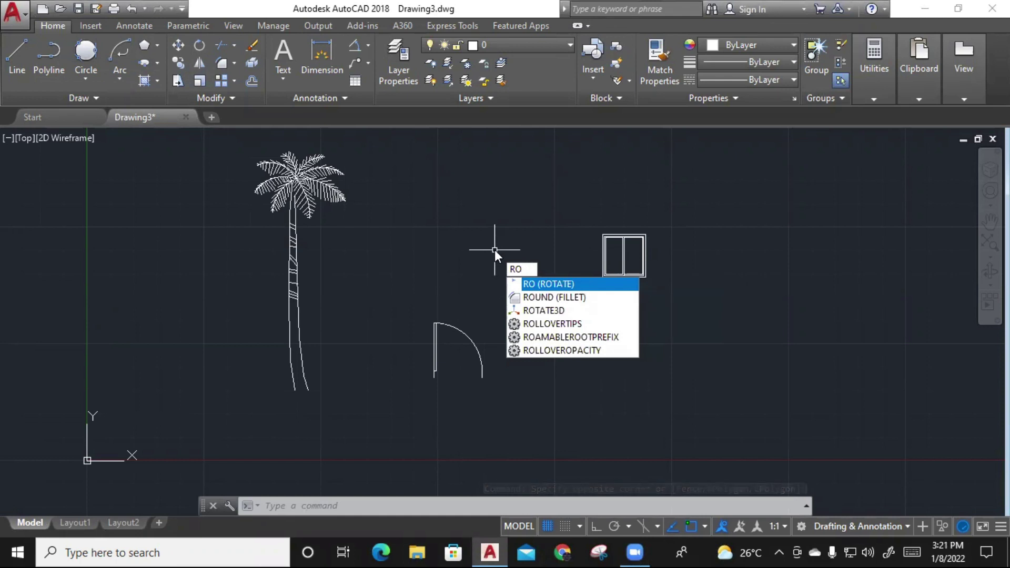
{"action": "left_click", "coordinate": [548, 282]}
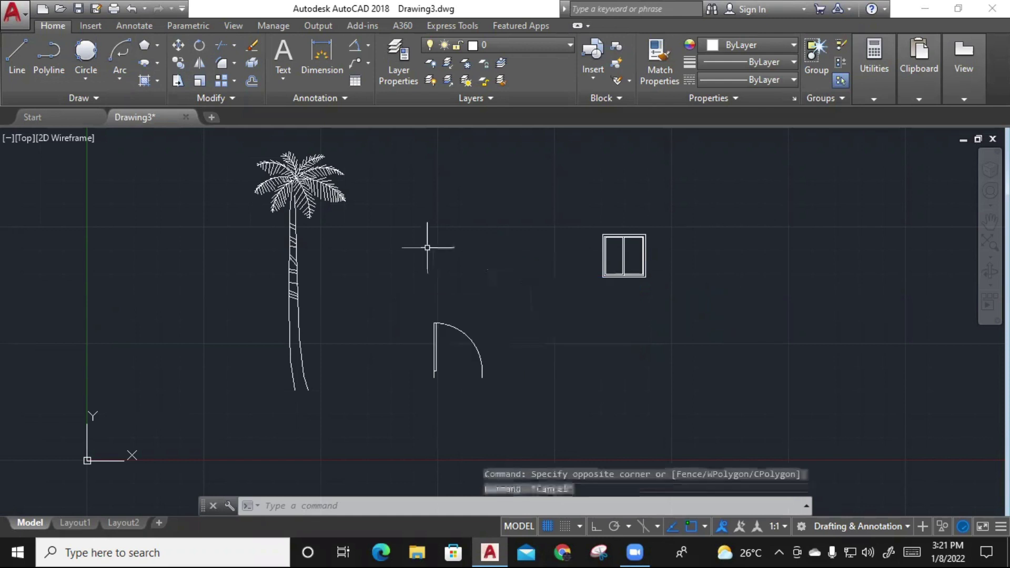
{"action": "key", "text": "Escape"}
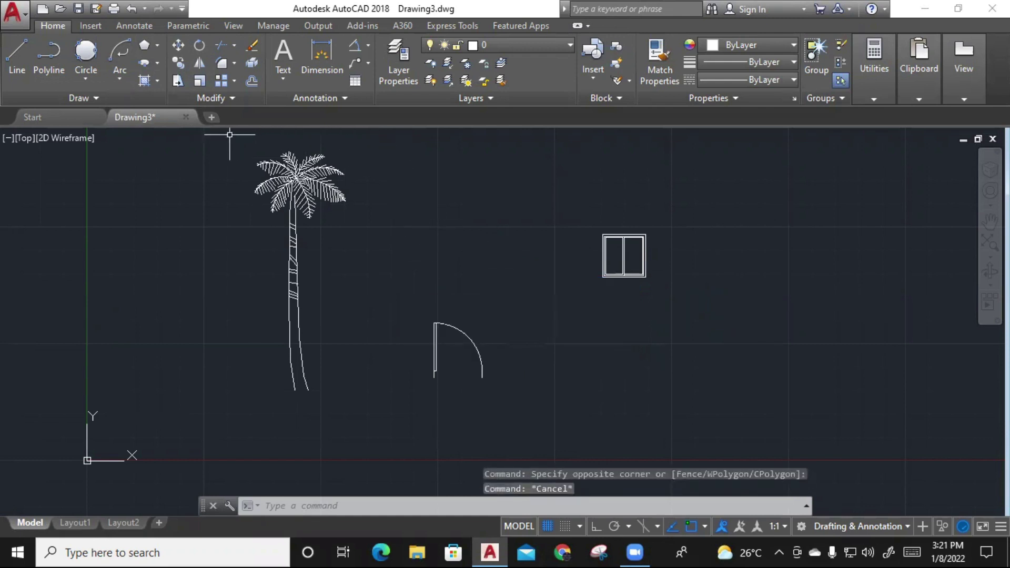
{"action": "left_click", "coordinate": [199, 46]}
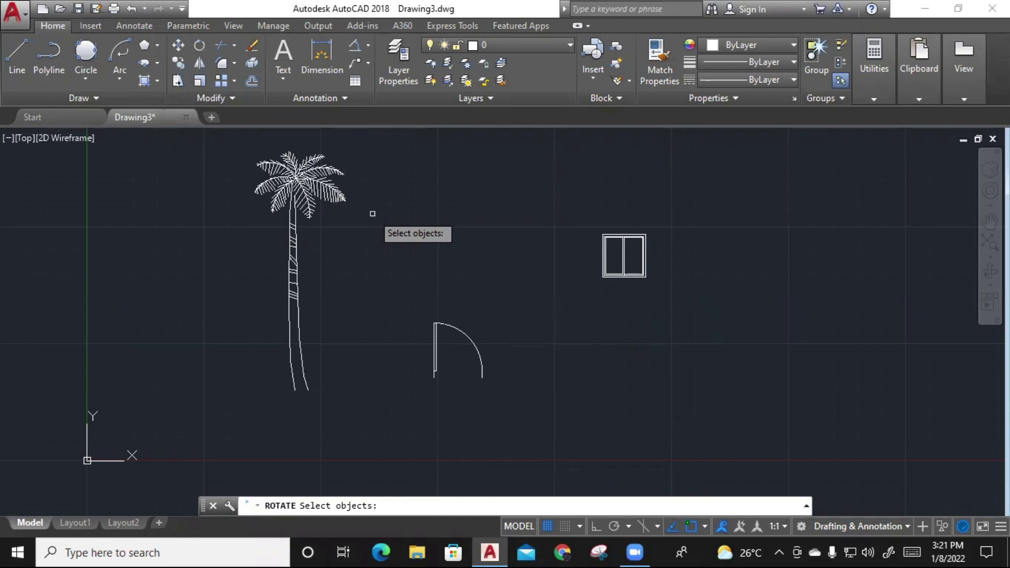
{"action": "key", "text": "Escape"}
- Window-select the door symbol and start the Rotate command on it
{"action": "middle_click_drag", "start_coordinate": [455, 331], "coordinate": [448, 312]}
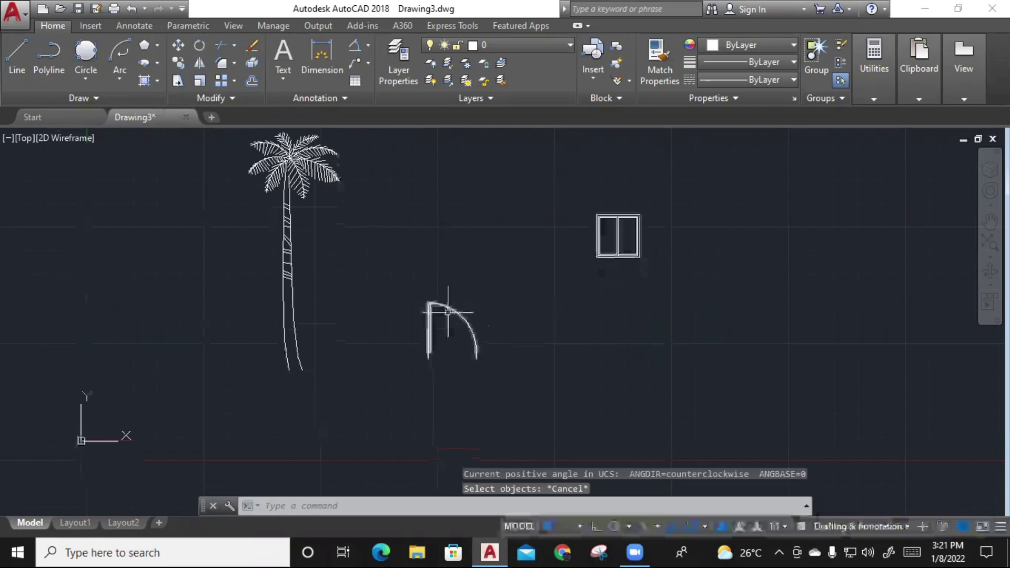
{"action": "scroll", "coordinate": [448, 311], "scroll_direction": "up", "scroll_amount": 2}
{"action": "left_click_drag", "start_coordinate": [529, 337], "coordinate": [417, 265]}
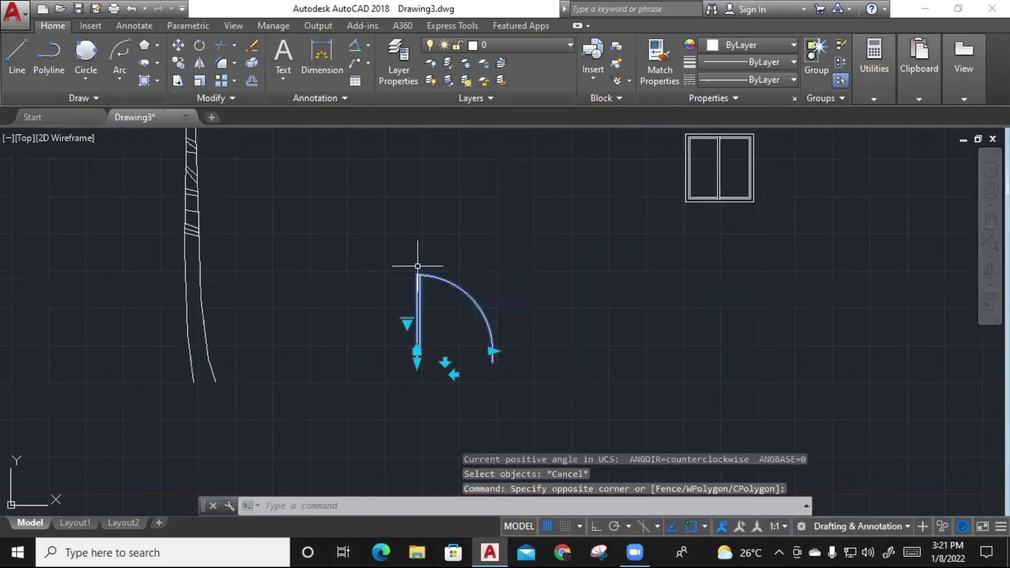
{"action": "left_click", "coordinate": [200, 47]}
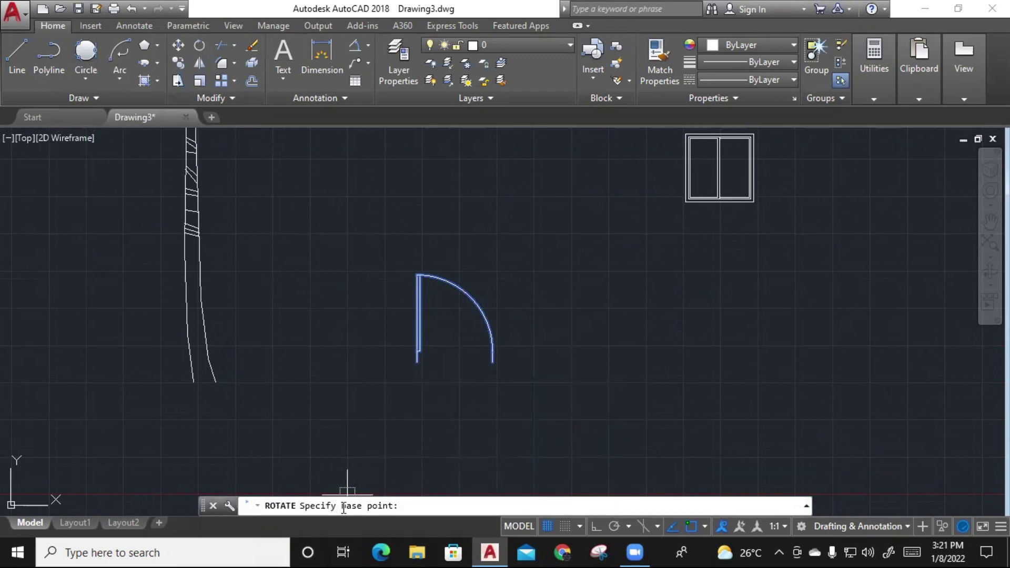
- Rotate the door 90° about its lower-left hinge corner with Ortho on
{"action": "scroll", "coordinate": [413, 363], "scroll_direction": "up", "scroll_amount": 2}
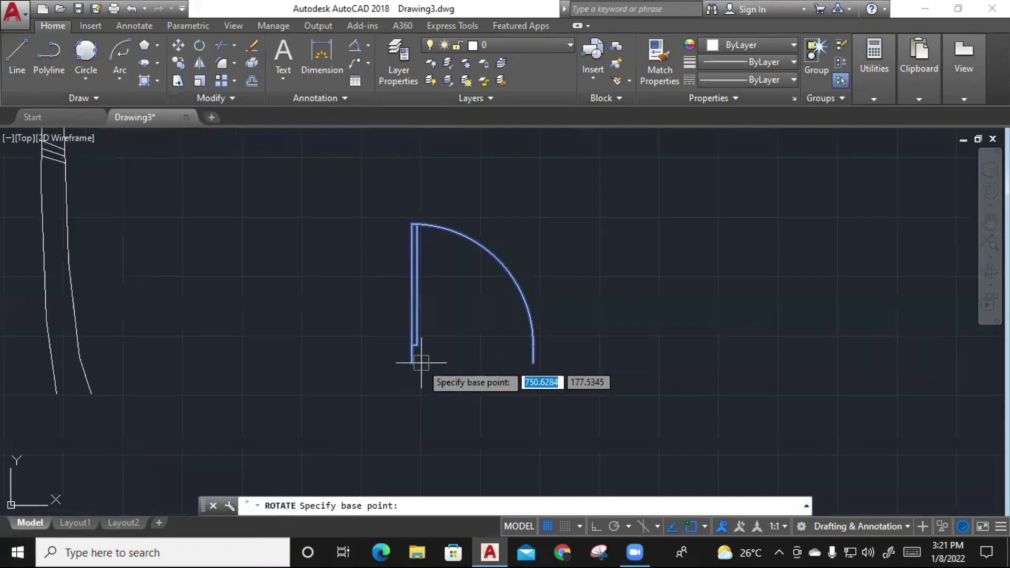
{"action": "left_click", "coordinate": [412, 363]}
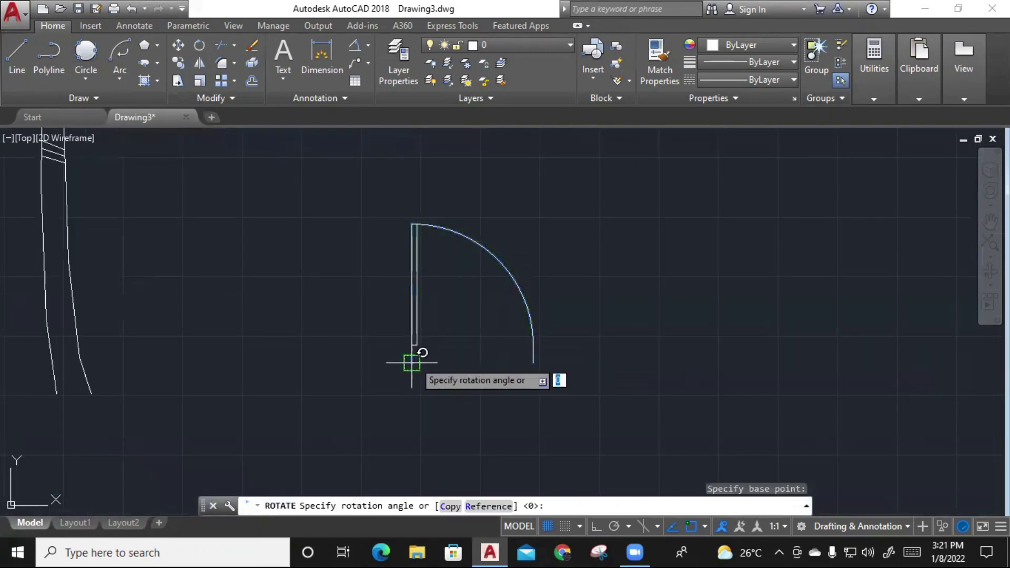
{"action": "scroll", "coordinate": [412, 356], "scroll_direction": "down", "scroll_amount": 3}
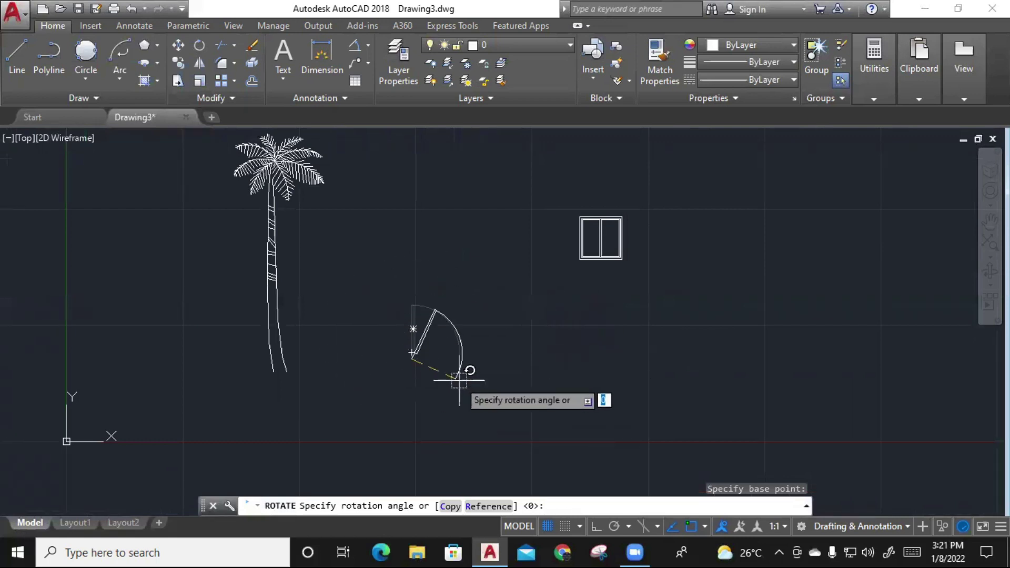
{"action": "left_click", "coordinate": [594, 526]}
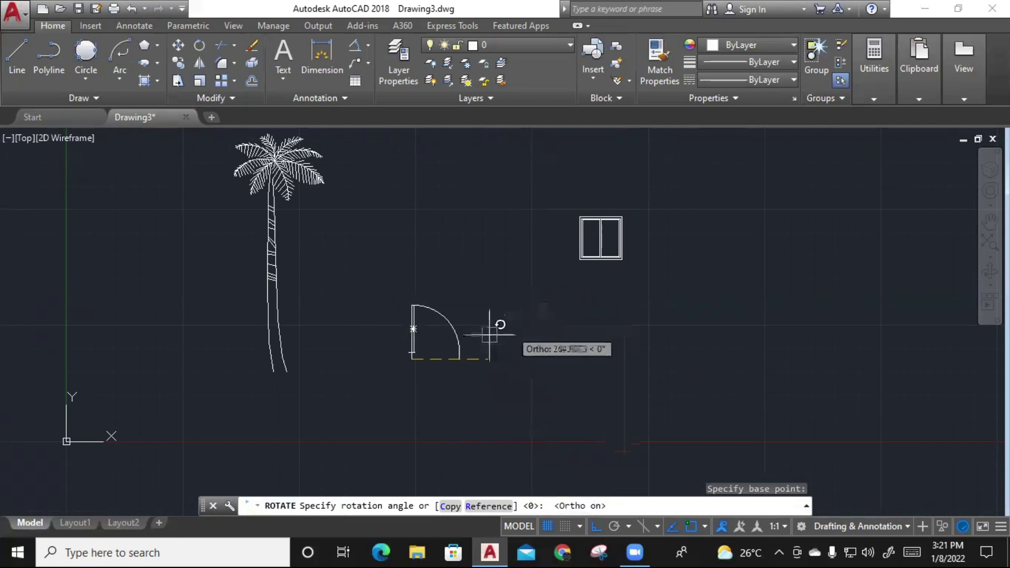
{"action": "left_click", "coordinate": [597, 525]}
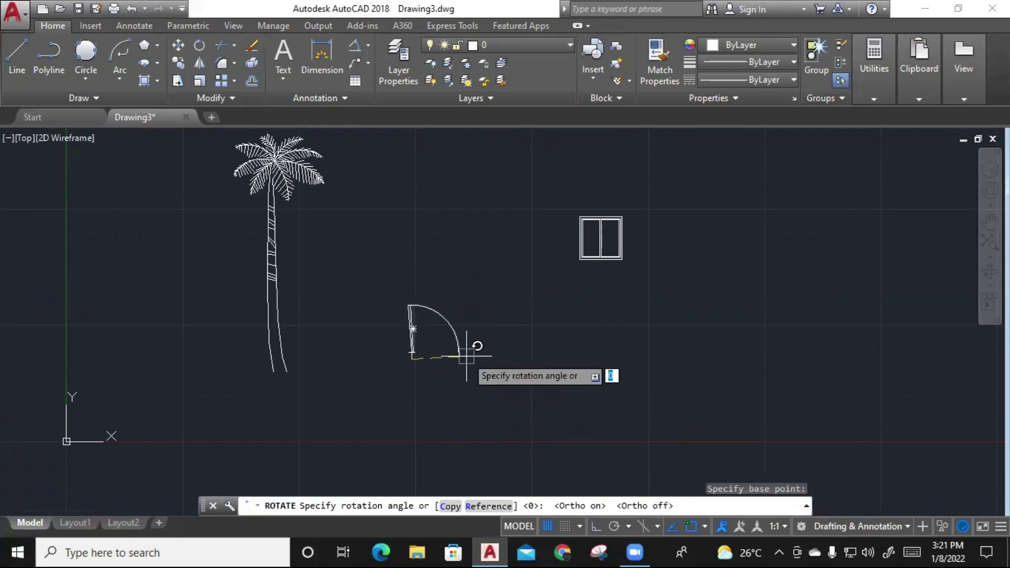
{"action": "left_click", "coordinate": [596, 526]}
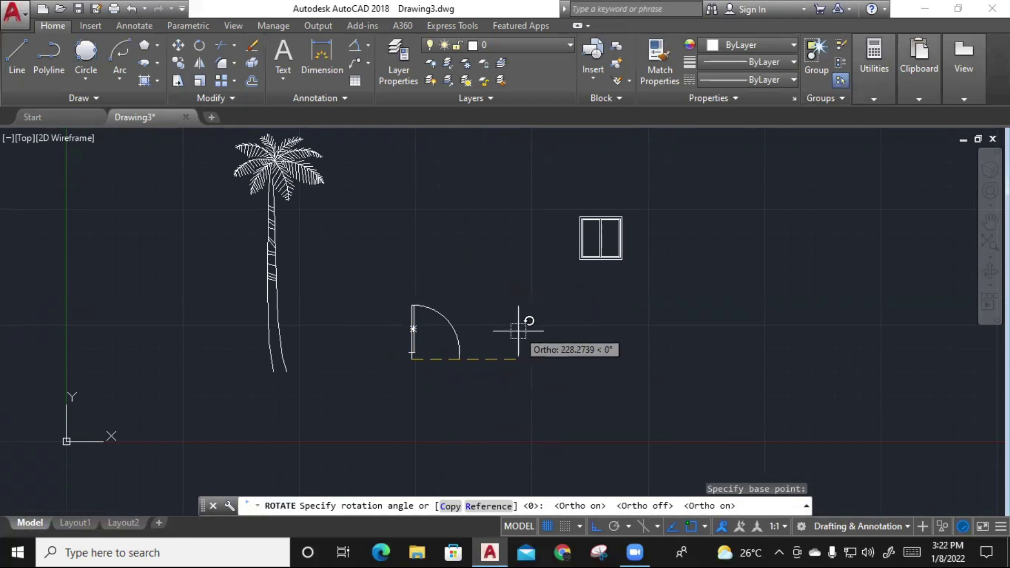
{"action": "type", "text": "90"}
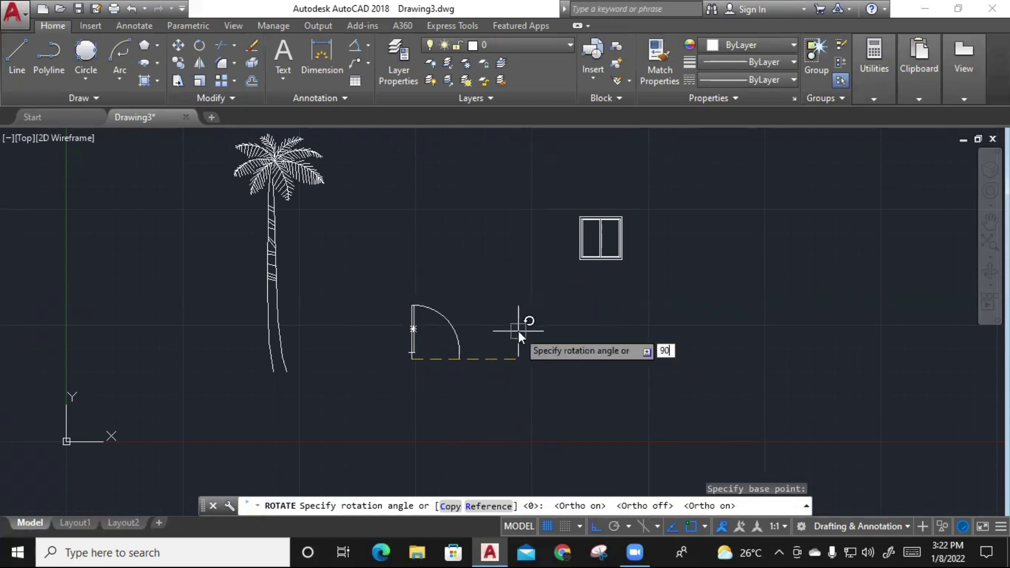
{"action": "key", "text": "Return"}
{"action": "scroll", "coordinate": [388, 328], "scroll_direction": "up", "scroll_amount": 2}
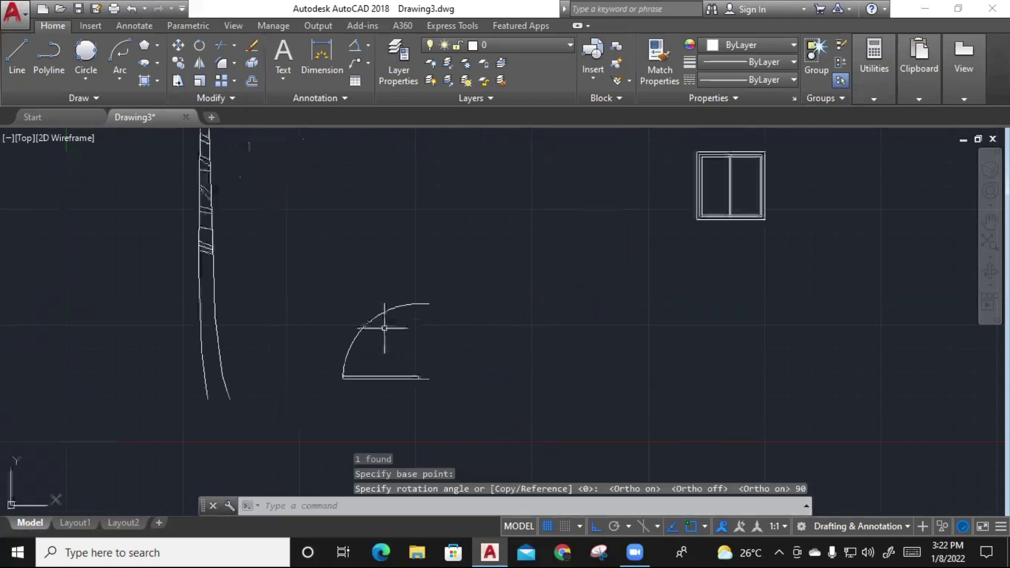
{"action": "scroll", "coordinate": [389, 328], "scroll_direction": "down", "scroll_amount": 2}
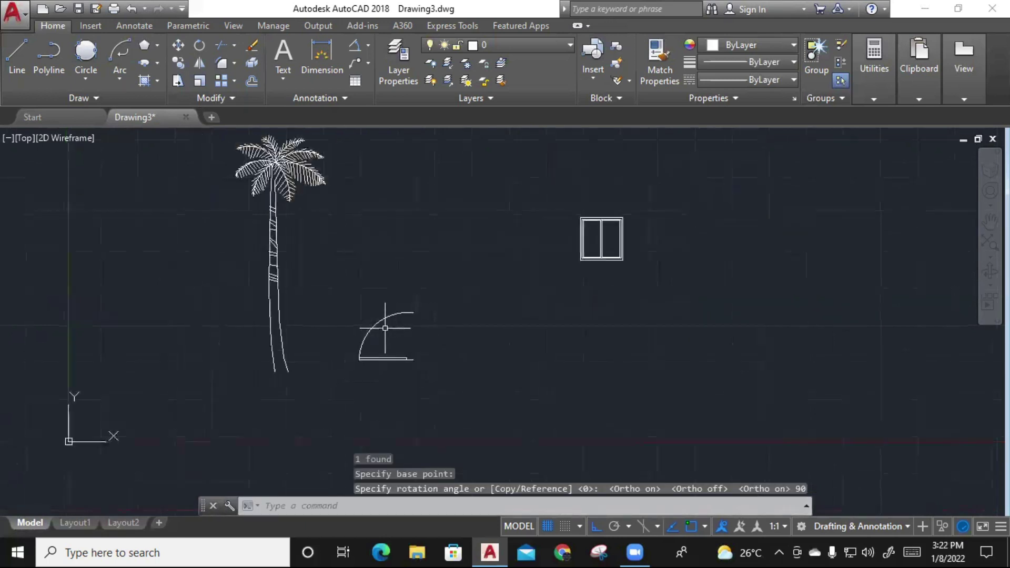
{"action": "left_click", "coordinate": [200, 46]}
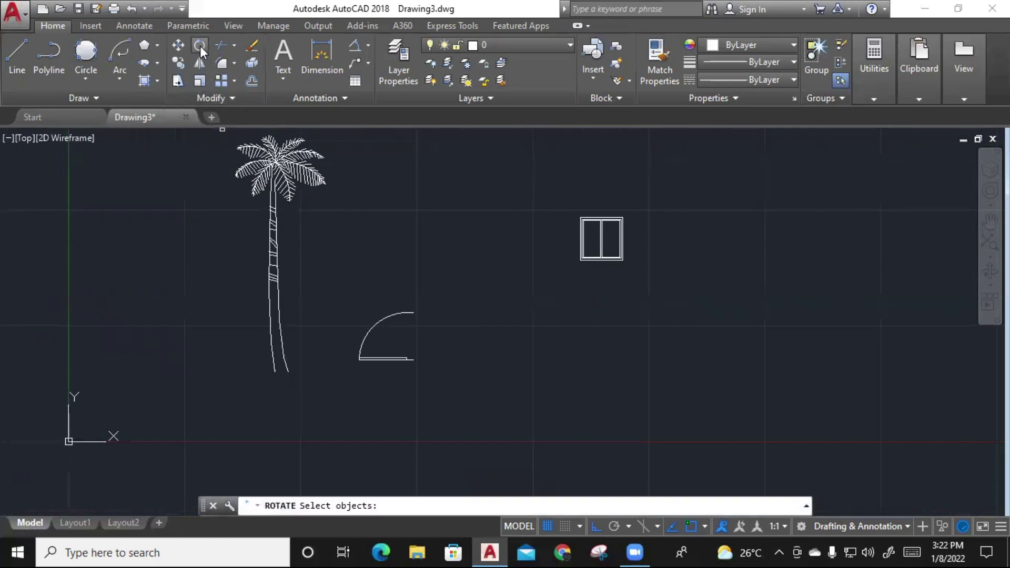
- Rotate a copy of the door 270° about the leaf's end point, keeping the original
{"action": "left_click", "coordinate": [409, 360]}
{"action": "key", "text": "Return"}
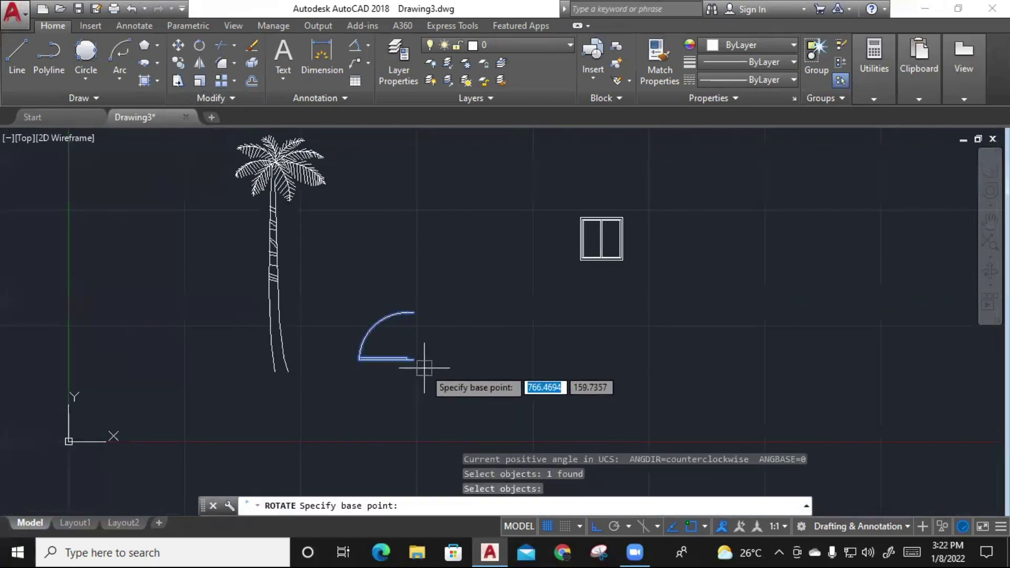
{"action": "left_click", "coordinate": [413, 360]}
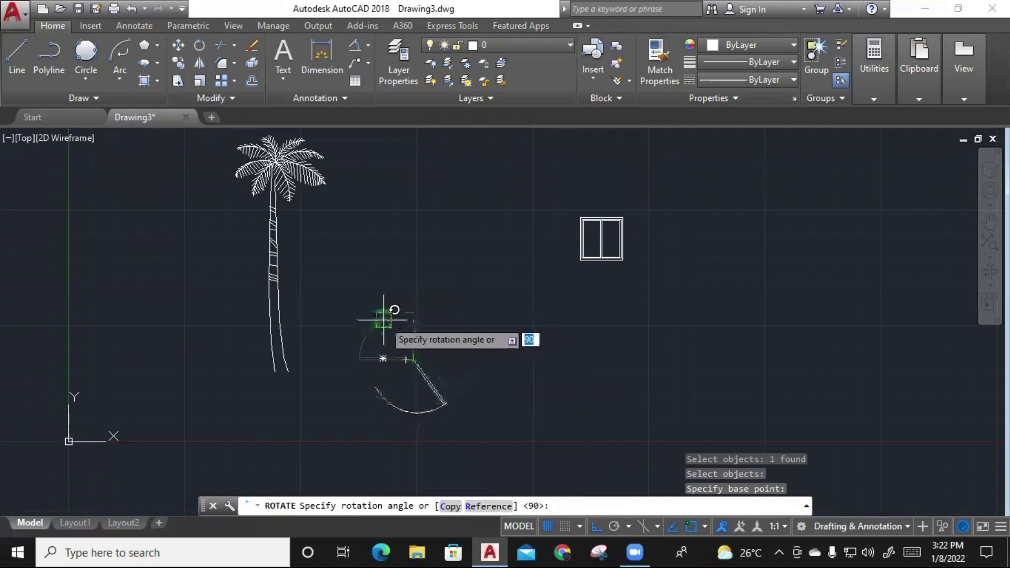
{"action": "left_click", "coordinate": [451, 506]}
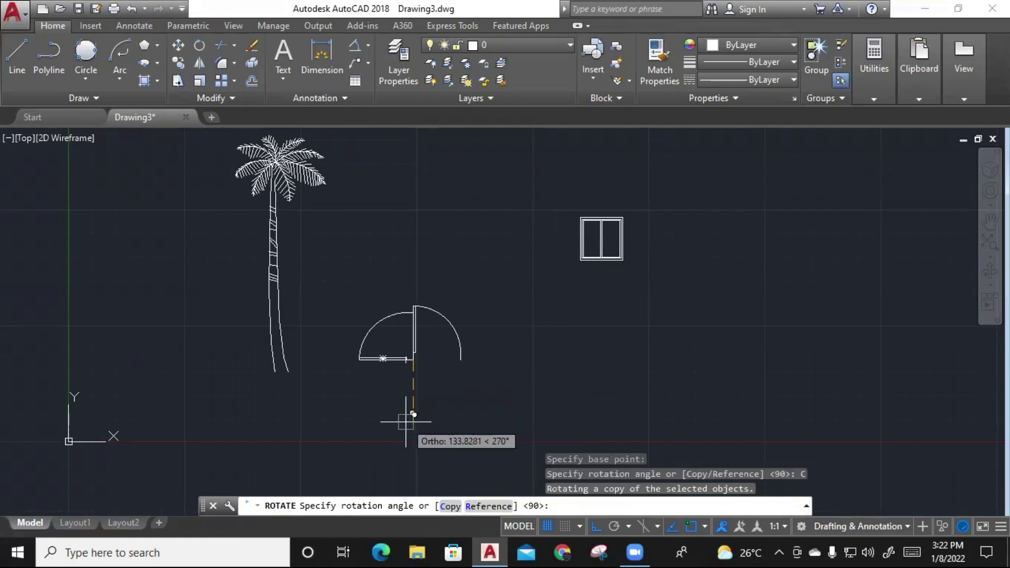
{"action": "type", "text": "270"}
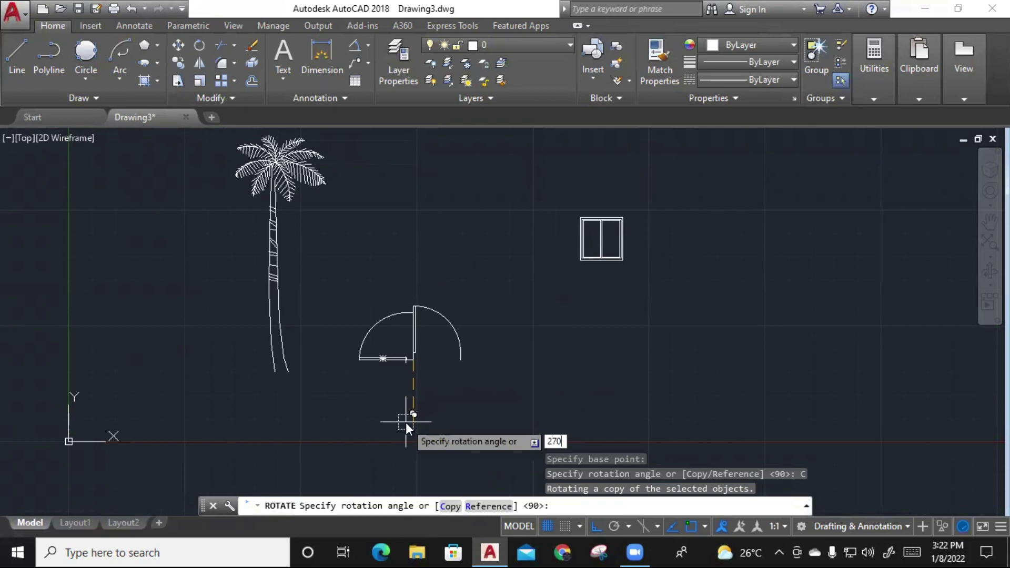
{"action": "key", "text": "Return"}
- Window-select the rotated door copy and the left door panel
{"action": "left_click", "coordinate": [402, 384]}
{"action": "left_click", "coordinate": [329, 316]}
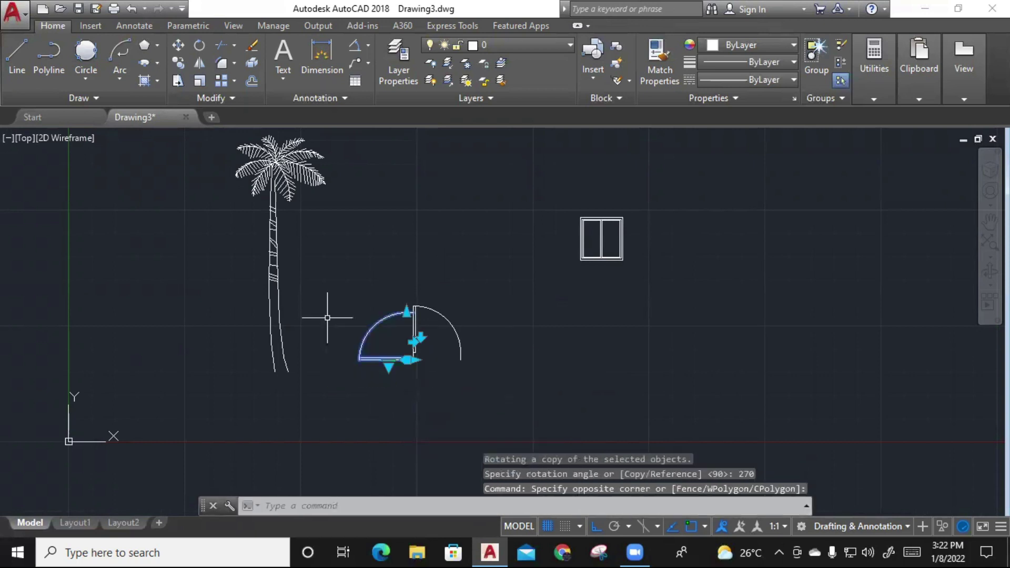
{"action": "key", "text": "Escape"}
{"action": "left_click", "coordinate": [470, 349]}
{"action": "left_click", "coordinate": [447, 311]}
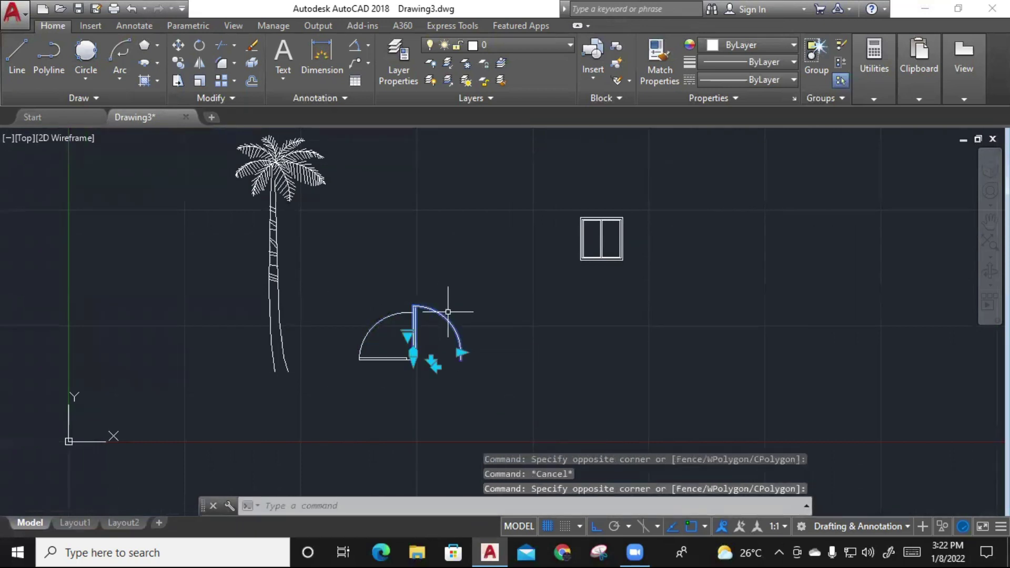
{"action": "scroll", "coordinate": [458, 341], "scroll_direction": "up", "scroll_amount": 2}
{"action": "scroll", "coordinate": [458, 342], "scroll_direction": "down", "scroll_amount": 2}
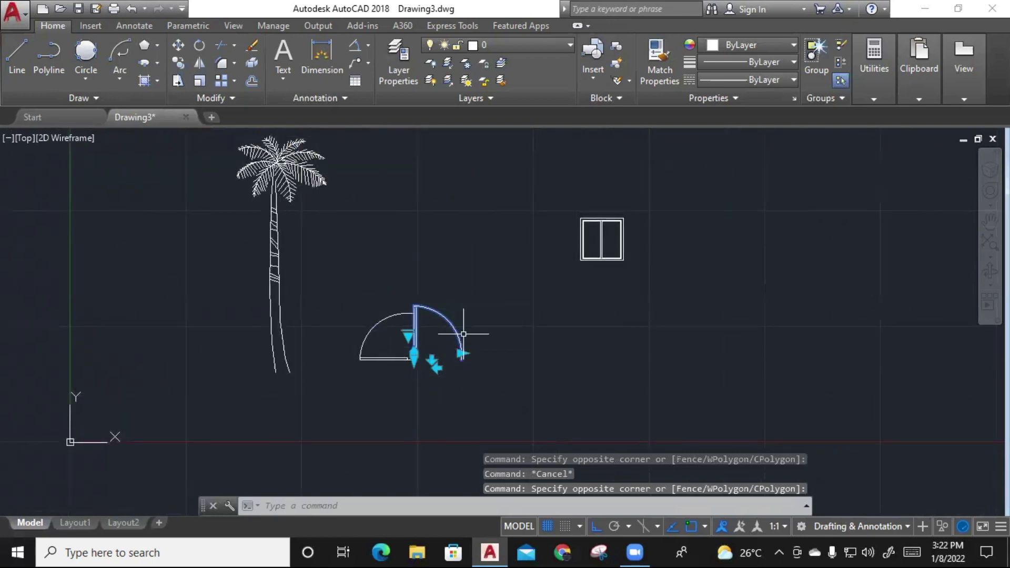
{"action": "left_click", "coordinate": [469, 399]}
{"action": "key", "text": "Escape"}
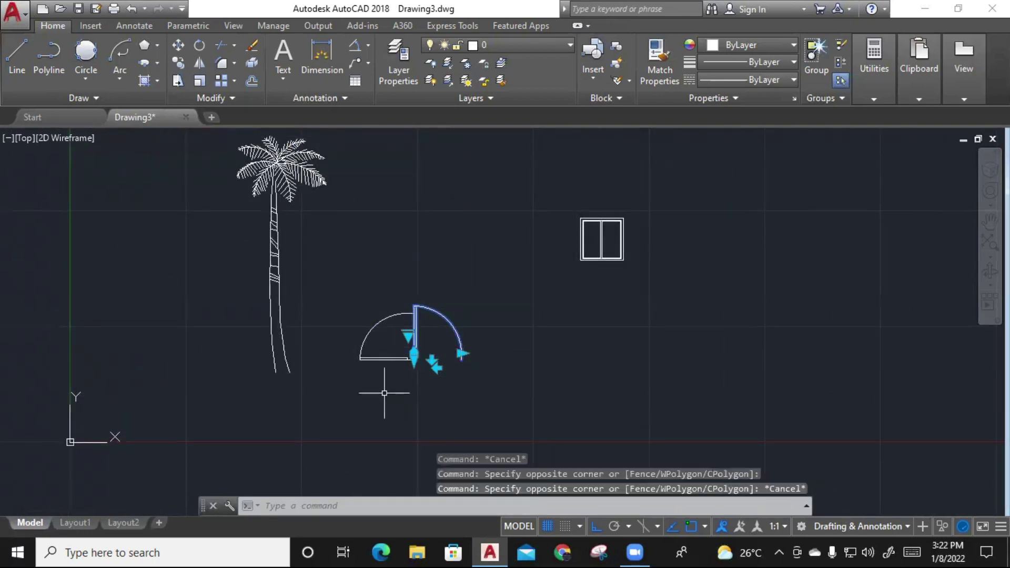
{"action": "left_click", "coordinate": [388, 398]}
{"action": "left_click", "coordinate": [346, 327]}
- Window-select the rotated door copy and erase it with E
{"action": "key", "text": "Escape"}
{"action": "key", "text": "Escape"}
{"action": "left_click", "coordinate": [388, 369]}
{"action": "left_click", "coordinate": [350, 321]}
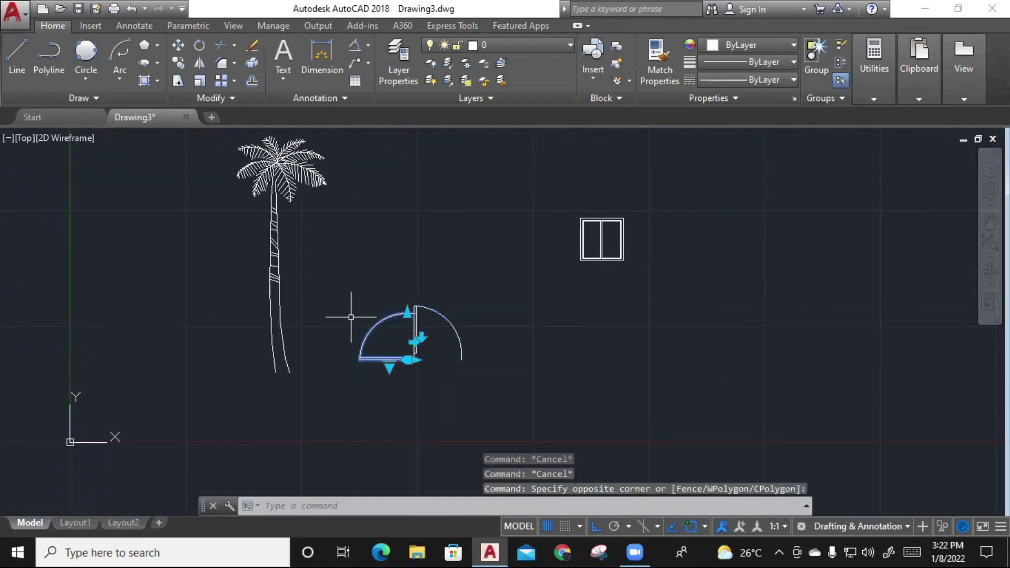
{"action": "type", "text": "E"}
{"action": "key", "text": "Return"}
{"action": "key", "text": "Escape"}
{"action": "key", "text": "Escape"}
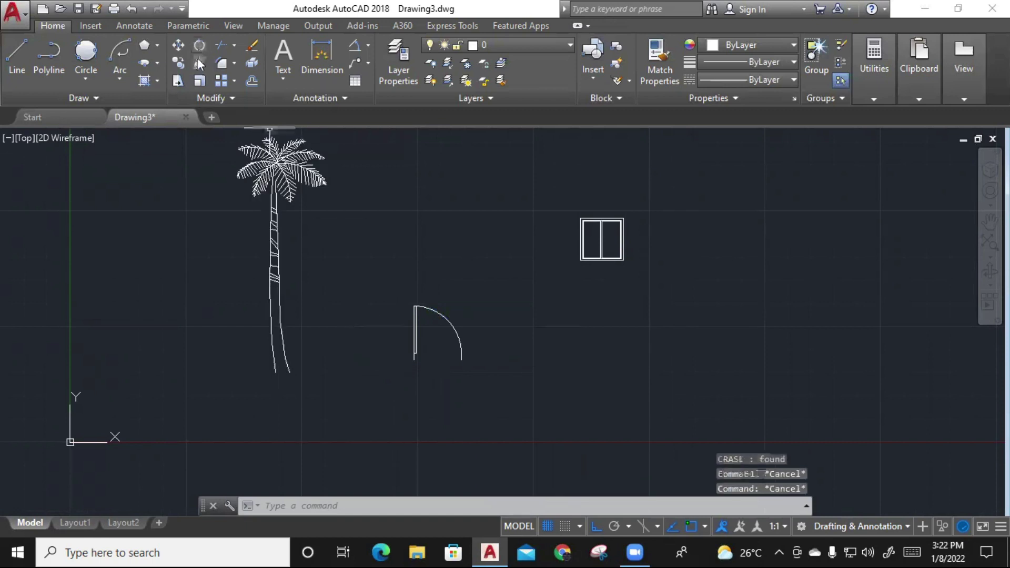
- Start the Mirror command from the ribbon and via MI, cancelling both attempts
{"action": "left_click", "coordinate": [200, 63]}
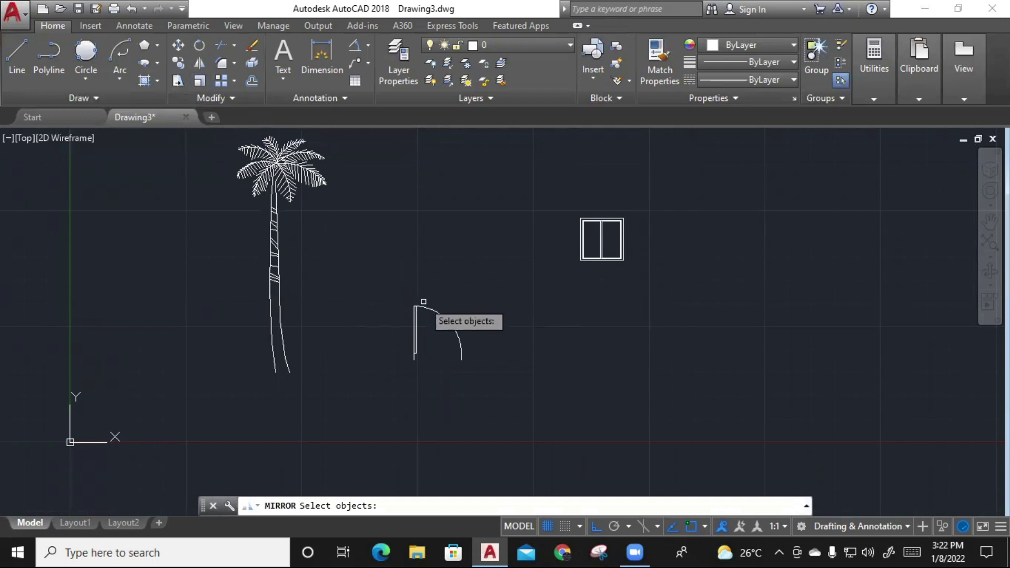
{"action": "key", "text": "Escape"}
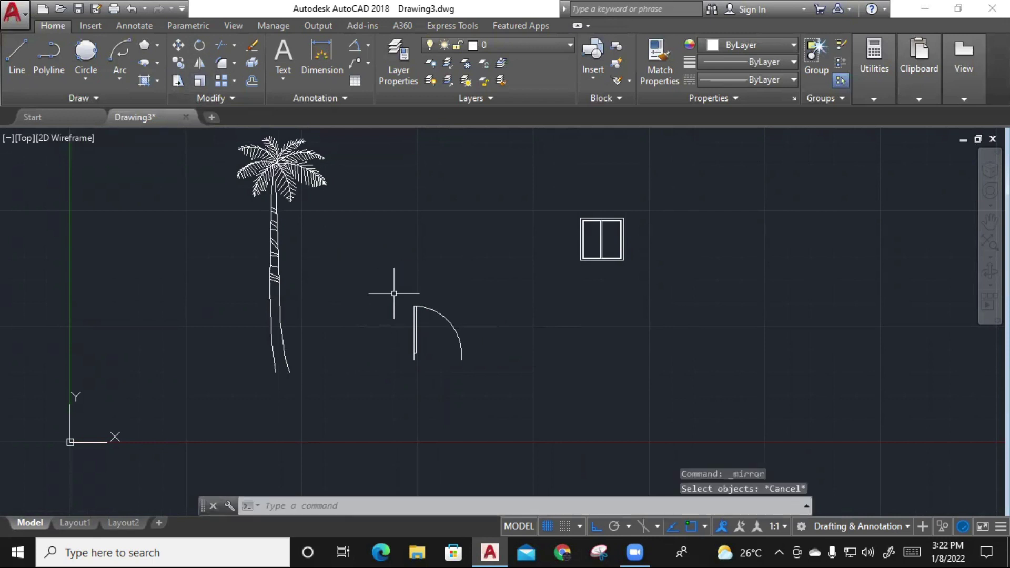
{"action": "type", "text": "MI"}
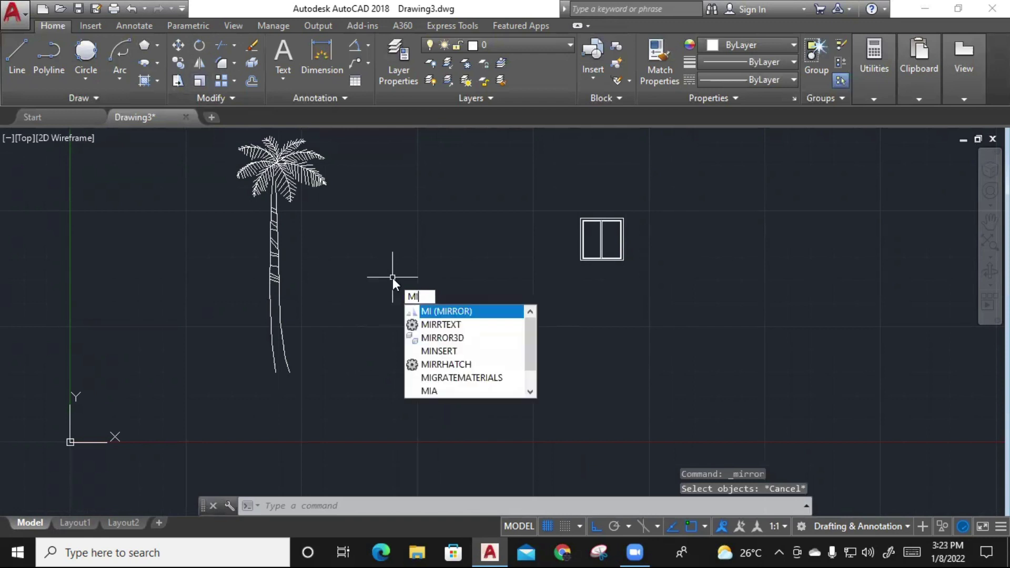
{"action": "key", "text": "Escape"}
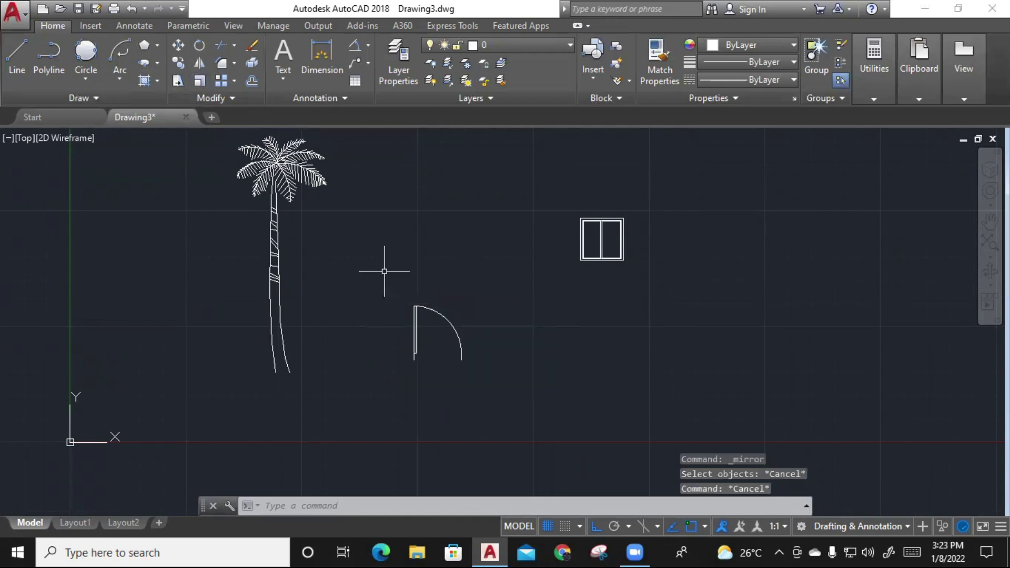
- Mirror the door about a vertical line from its bottom corner to a point straight above
{"action": "left_click", "coordinate": [200, 61]}
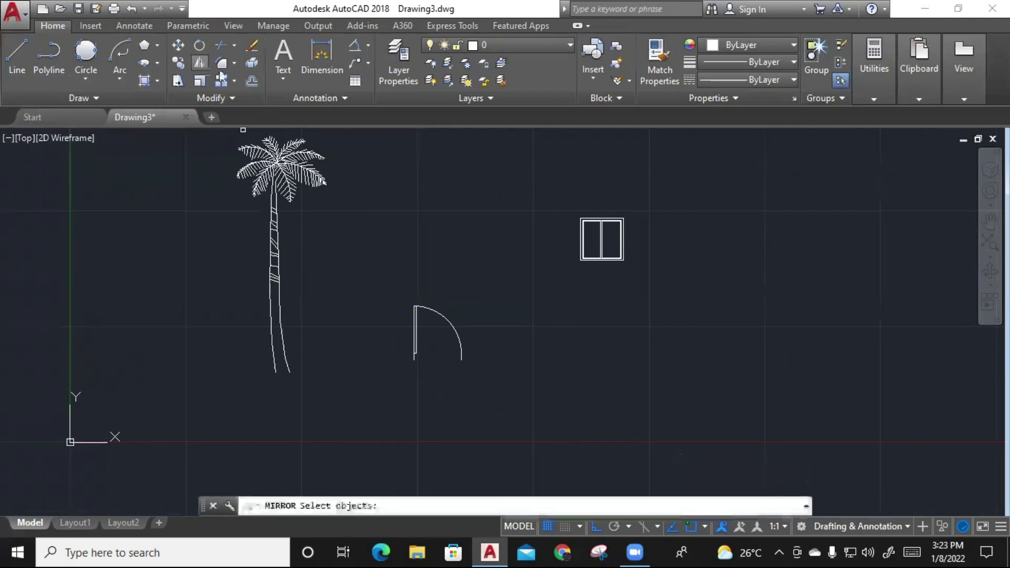
{"action": "left_click", "coordinate": [443, 309]}
{"action": "key", "text": "Return"}
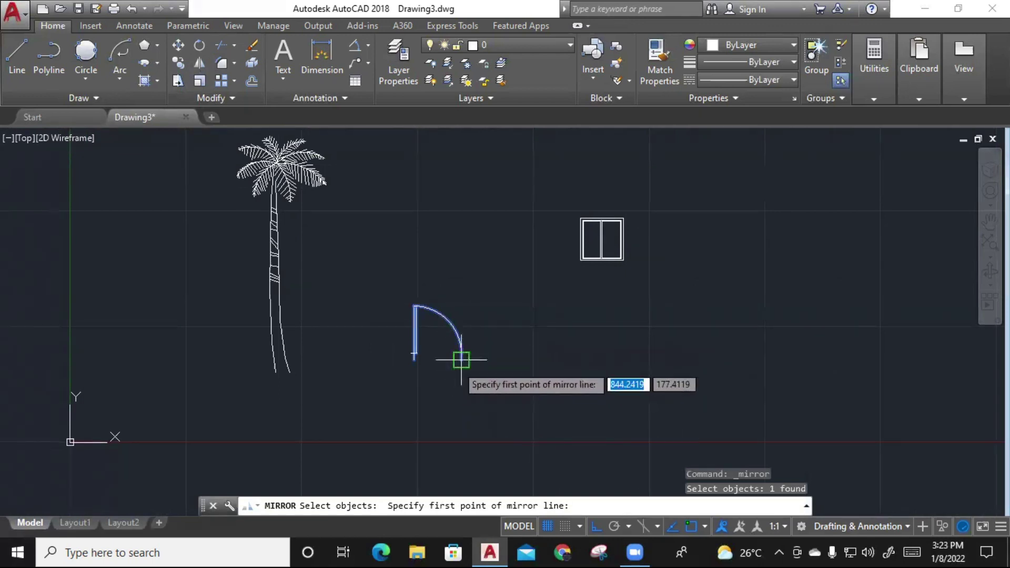
{"action": "scroll", "coordinate": [413, 355], "scroll_direction": "up", "scroll_amount": 4}
{"action": "left_click", "coordinate": [416, 361]}
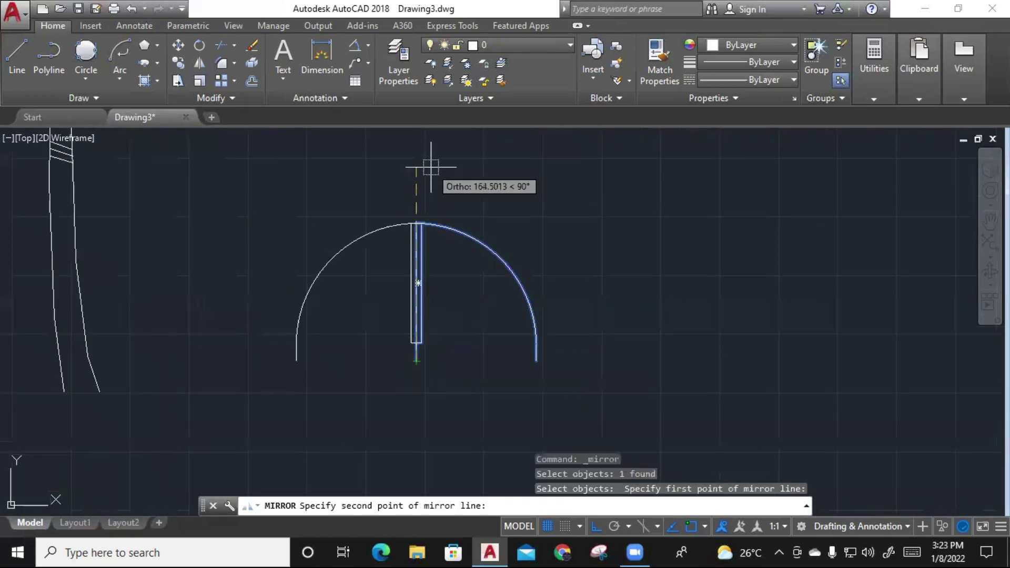
{"action": "scroll", "coordinate": [417, 163], "scroll_direction": "down", "scroll_amount": 4}
{"action": "middle_click_drag", "start_coordinate": [417, 162], "coordinate": [428, 258]}
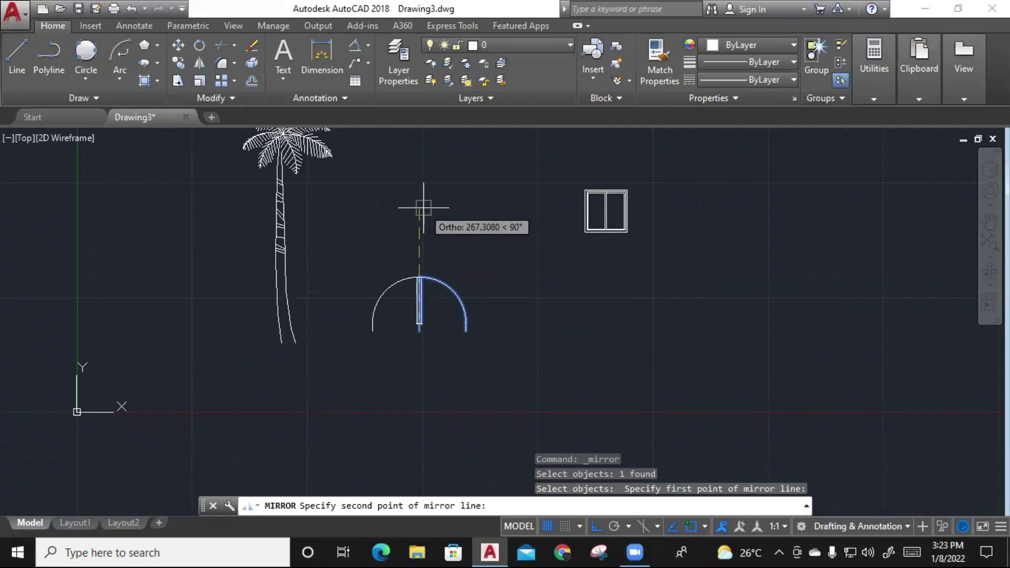
{"action": "middle_click_drag", "start_coordinate": [419, 208], "coordinate": [465, 208]}
{"action": "scroll", "coordinate": [466, 226], "scroll_direction": "up", "scroll_amount": 2}
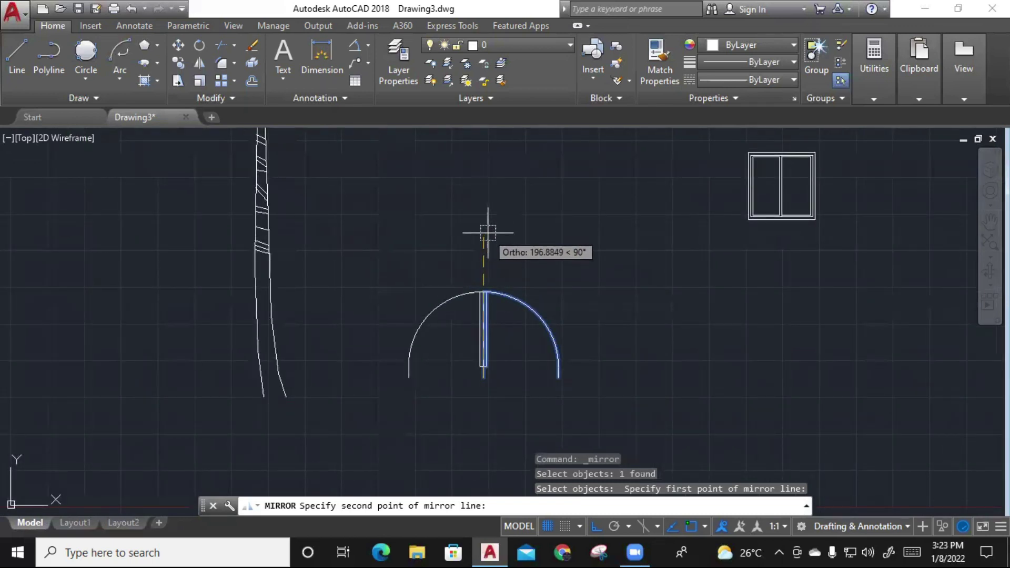
{"action": "left_click", "coordinate": [485, 205]}
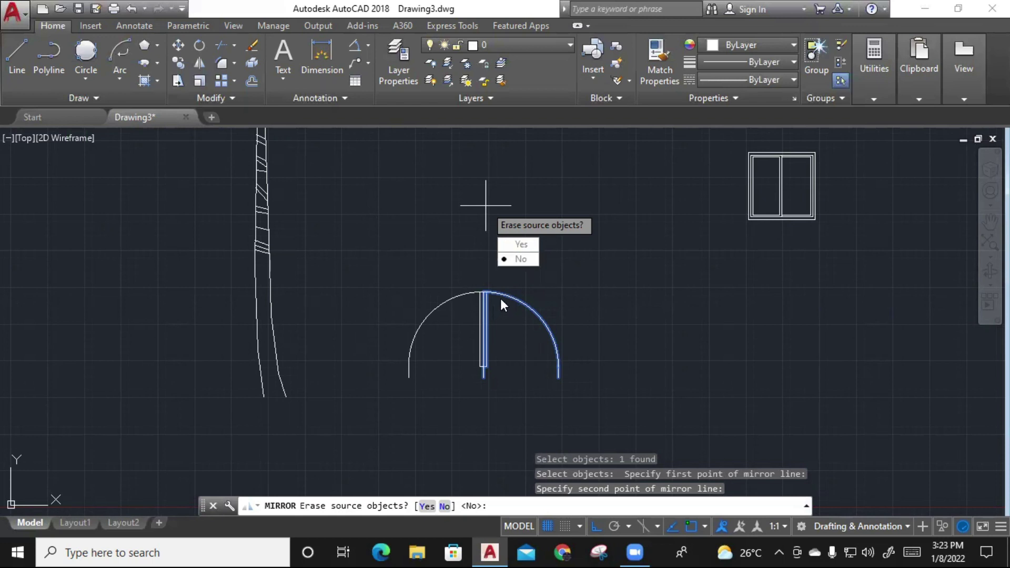
- Answer No to erasing the source, then window-select both door arcs to check them
{"action": "left_click", "coordinate": [517, 259]}
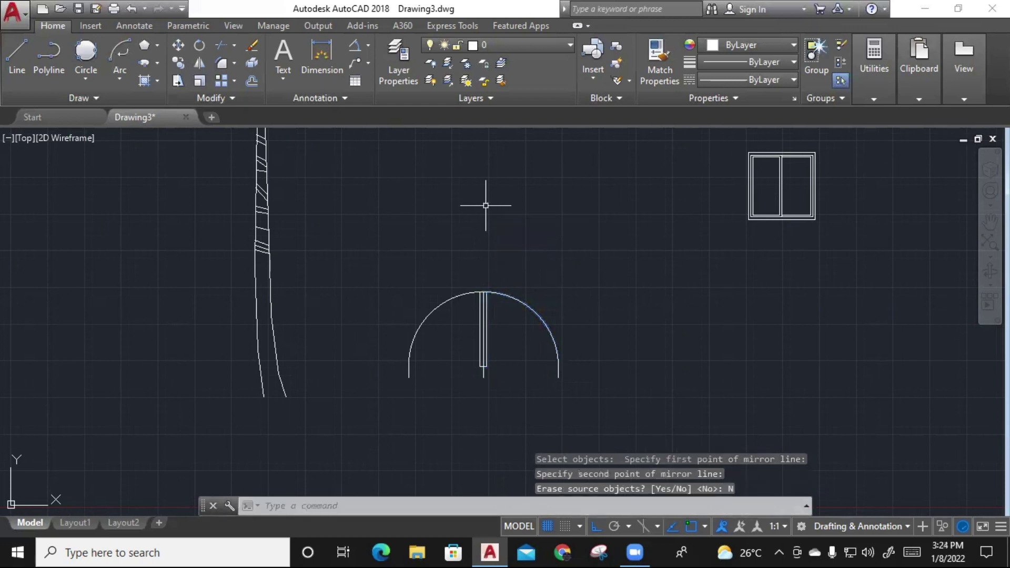
{"action": "left_click", "coordinate": [560, 376]}
{"action": "left_click", "coordinate": [510, 270]}
{"action": "left_click", "coordinate": [486, 418]}
{"action": "left_click", "coordinate": [386, 292]}
{"action": "key", "text": "Escape"}
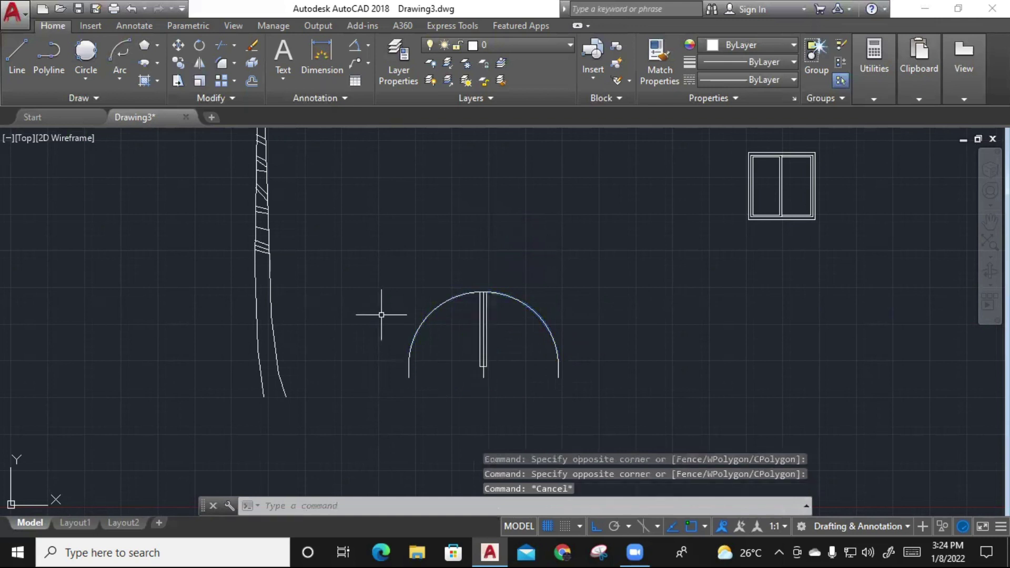
{"action": "scroll", "coordinate": [514, 341], "scroll_direction": "up", "scroll_amount": 2}
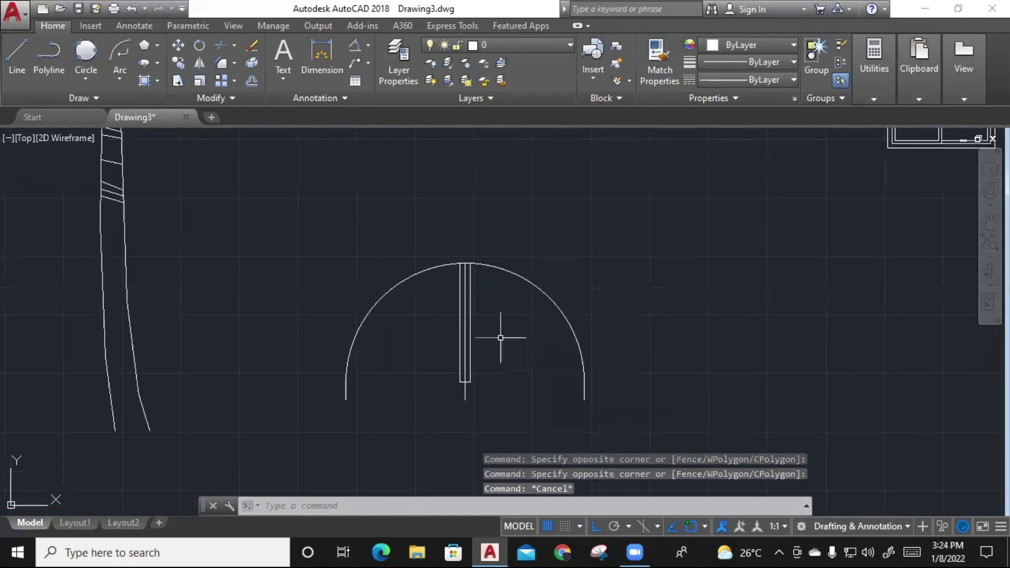
{"action": "scroll", "coordinate": [483, 320], "scroll_direction": "down", "scroll_amount": 2}
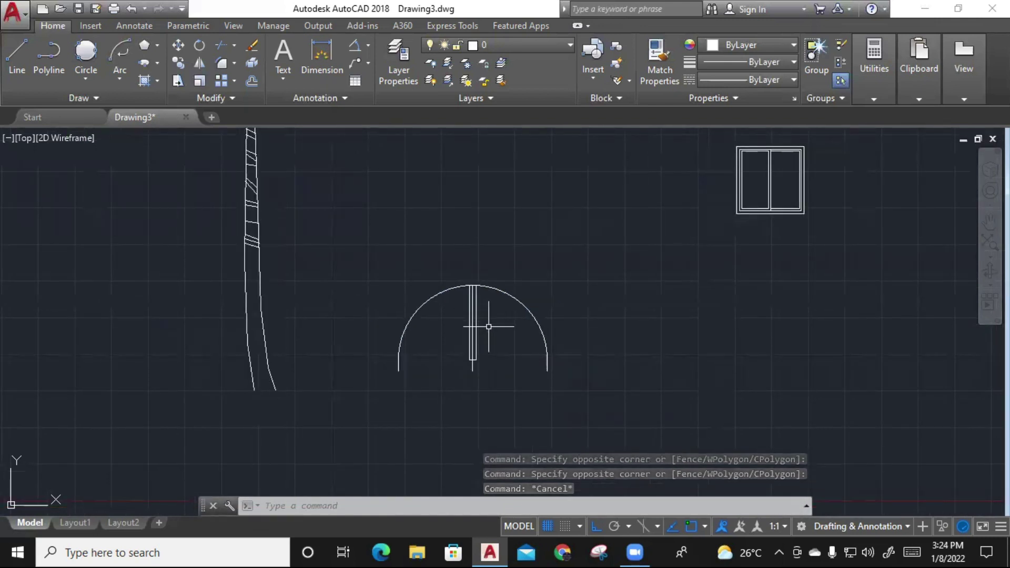